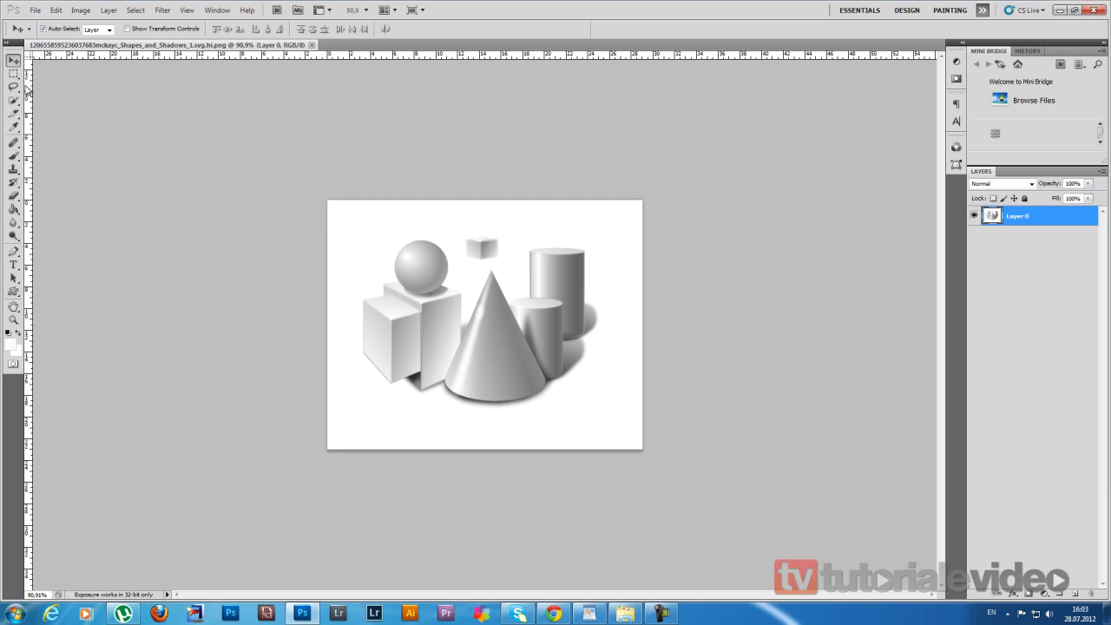
Choose the Lasso Tool and zoom the shapes image to 133%.
click(13, 87)
click(14, 89)
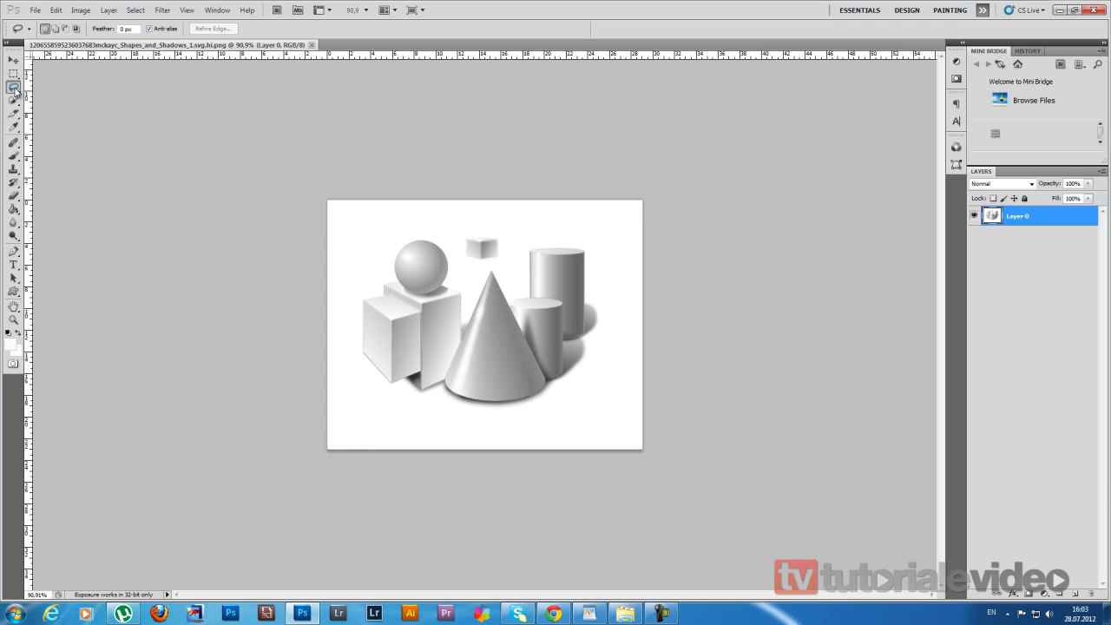
key(ctrl+1)
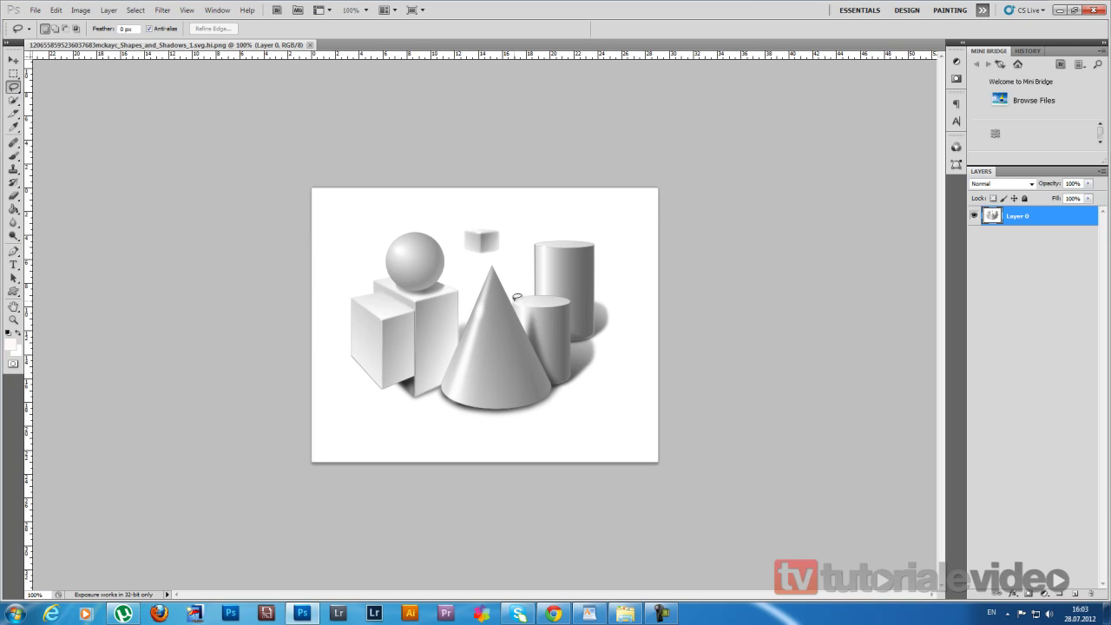
key(ctrl+plus)
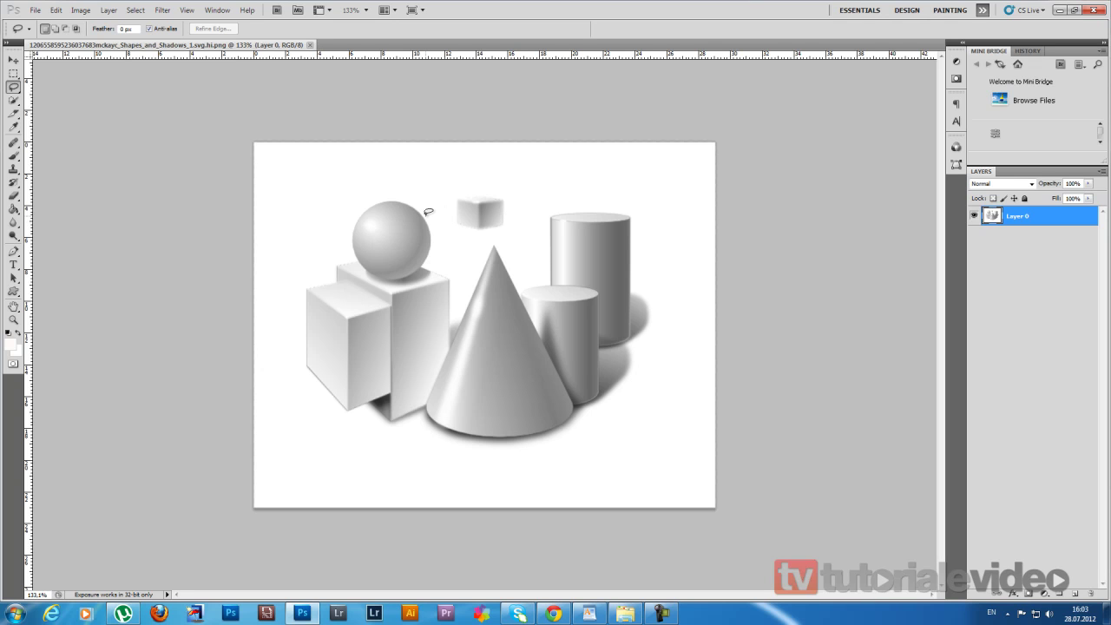
Trace a freehand lasso outline around the sphere sitting on the box.
mouse_move(420, 208)
mouse_down()
mouse_move(385, 199)
mouse_move(362, 211)
mouse_move(353, 235)
mouse_move(369, 267)
mouse_move(395, 278)
mouse_move(430, 261)
mouse_move(435, 227)
mouse_move(423, 211)
mouse_up()
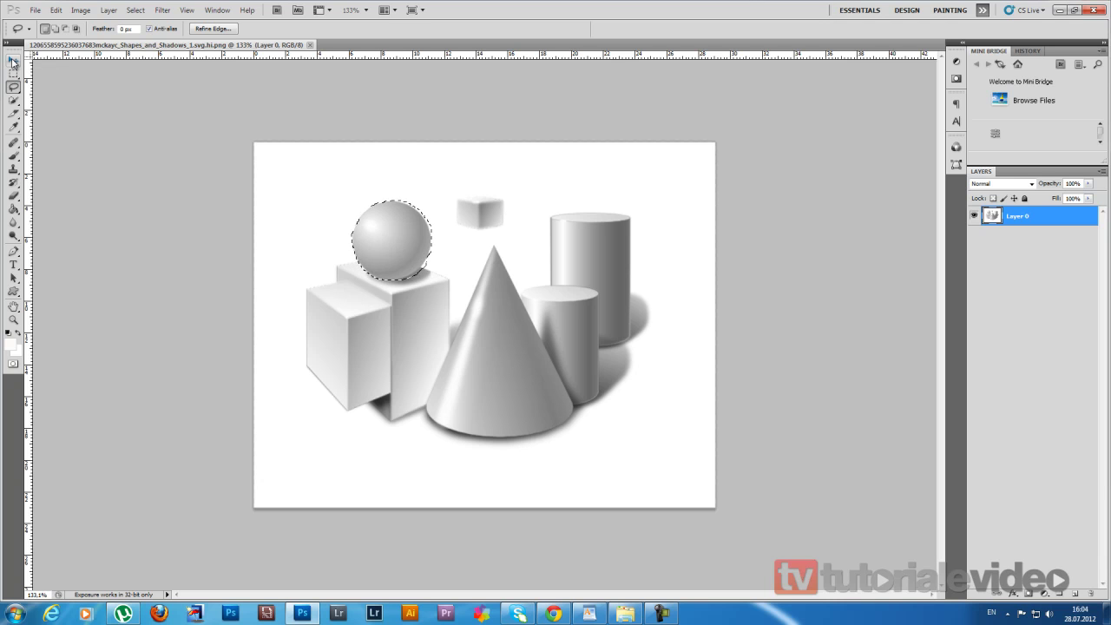
Use the Move tool to drag the selected sphere onto the cylinders at right.
key(v)
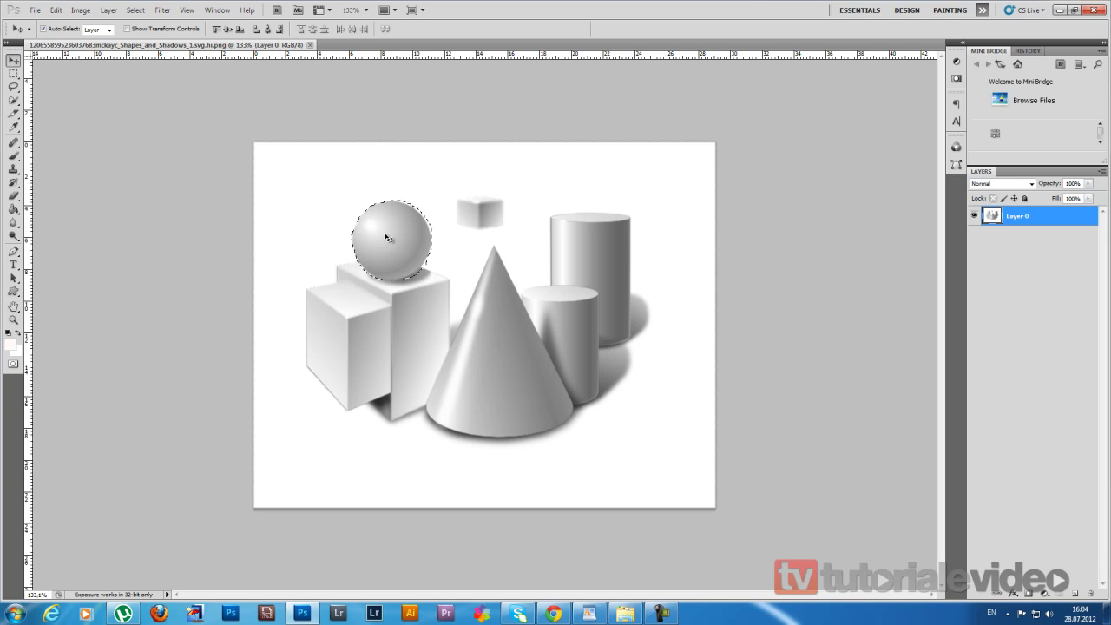
mouse_move(390, 241)
mouse_down()
mouse_move(609, 173)
mouse_move(479, 229)
mouse_move(360, 249)
mouse_move(408, 221)
mouse_move(356, 256)
mouse_move(428, 236)
mouse_move(387, 268)
mouse_move(615, 450)
mouse_move(670, 426)
mouse_move(641, 315)
mouse_move(573, 162)
mouse_move(594, 167)
mouse_move(550, 218)
mouse_move(566, 255)
mouse_up()
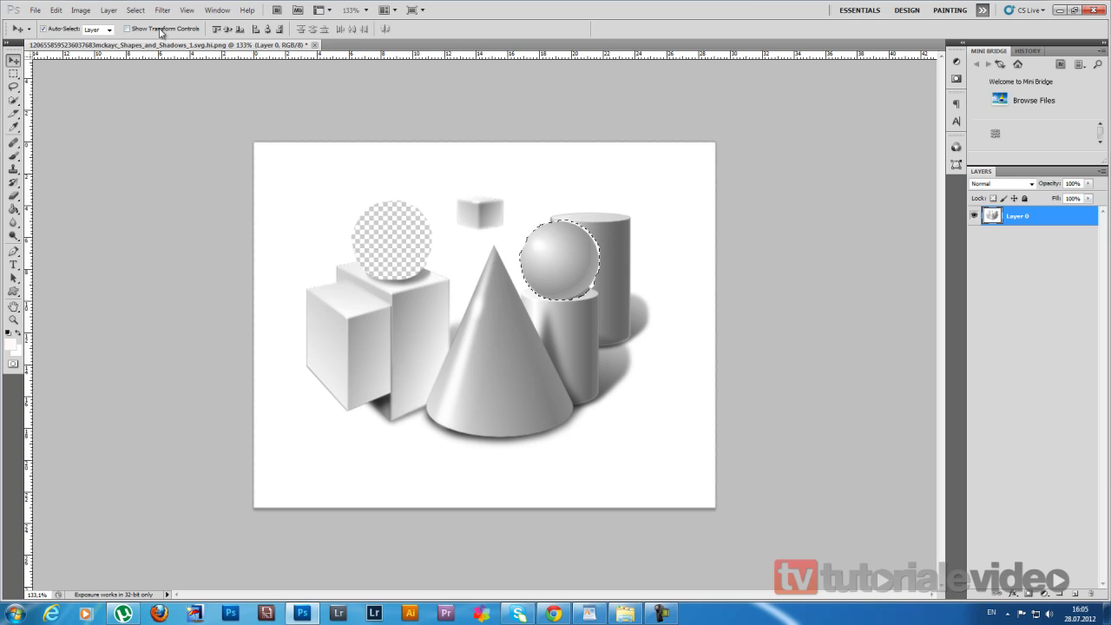
click(137, 10)
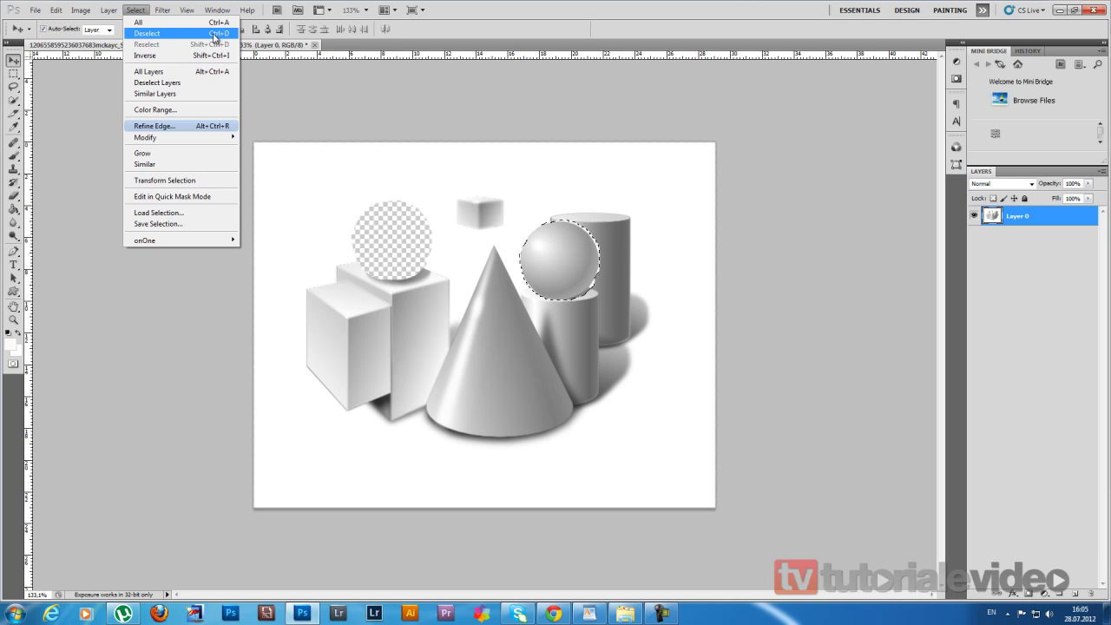
Deselect, then drag the sphere from the cylinders back toward its spot on the box.
click(135, 35)
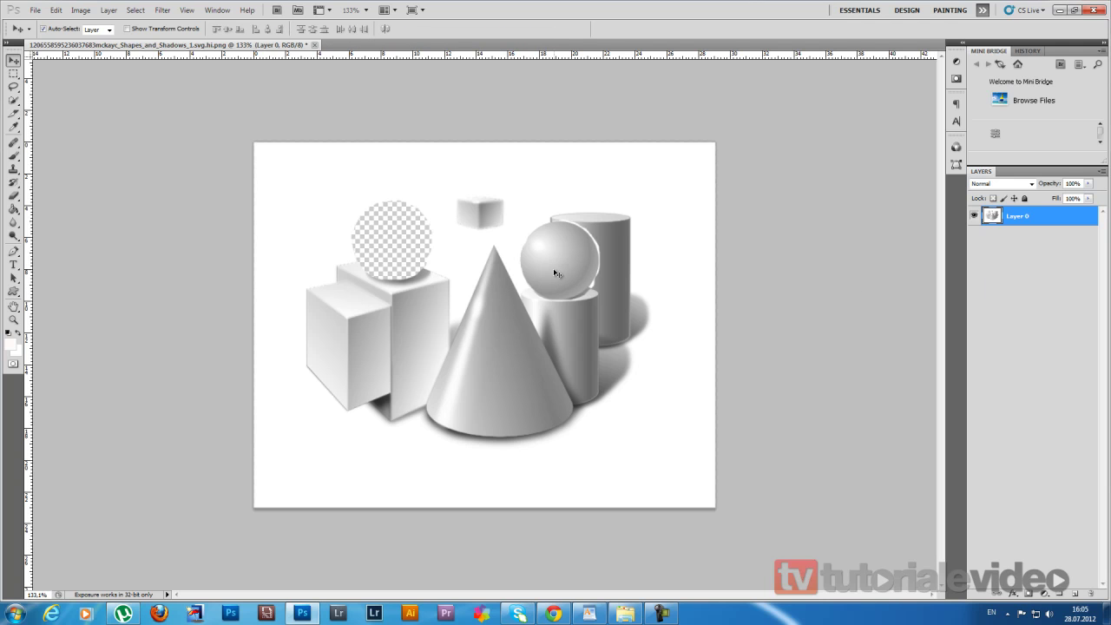
drag(557, 270, 560, 267)
Undo the move so the sphere rests on the box again, then deselect.
key(ctrl+z)
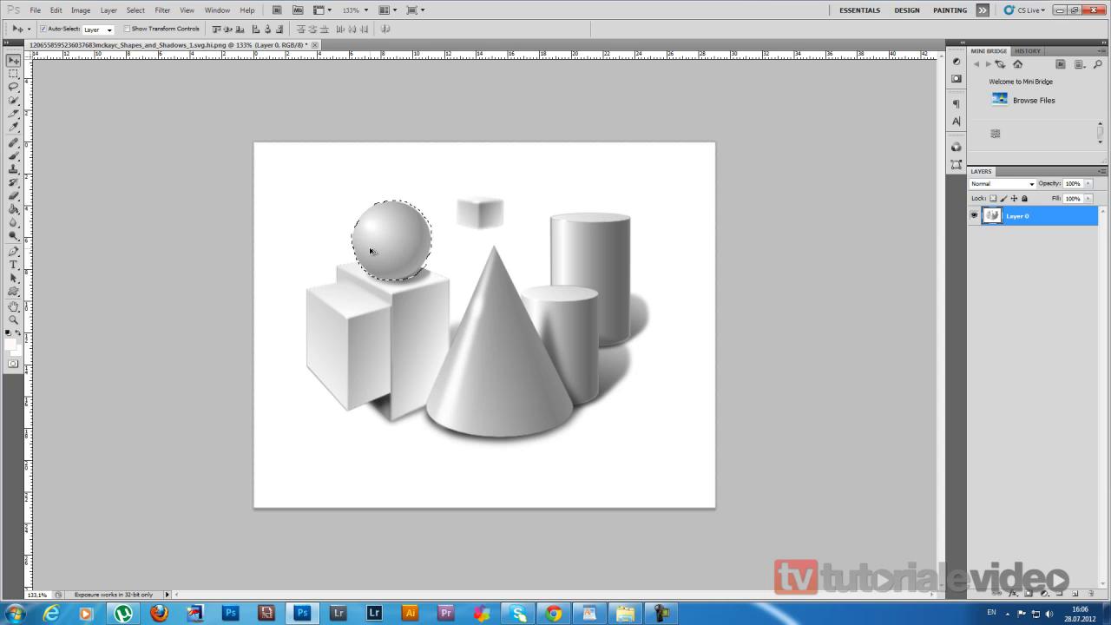
key(ctrl+d)
Keep the plain Lasso Tool, start a rough outline above the sphere, then deselect it.
click(15, 92)
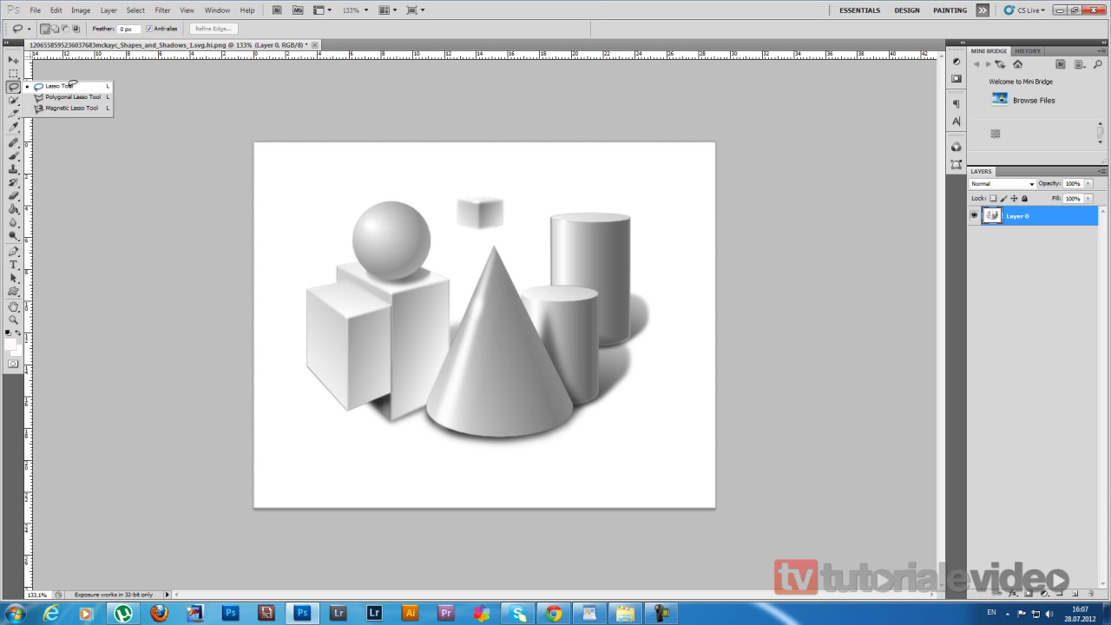
click(71, 87)
mouse_move(370, 198)
mouse_down()
mouse_move(389, 197)
mouse_move(419, 243)
mouse_move(310, 207)
mouse_move(458, 177)
mouse_move(643, 174)
mouse_move(675, 208)
mouse_move(674, 426)
mouse_move(578, 460)
mouse_move(332, 418)
mouse_move(302, 300)
mouse_move(369, 320)
mouse_move(455, 251)
mouse_move(415, 202)
mouse_move(382, 196)
mouse_up()
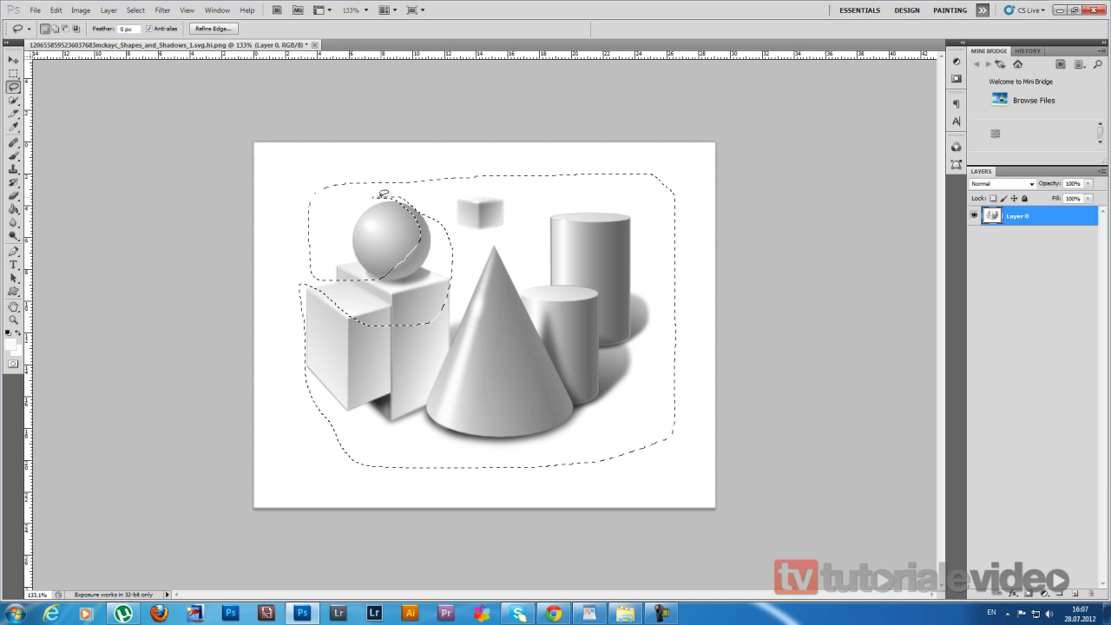
key(ctrl+d)
Switch from the Lasso to the Polygonal Lasso Tool.
right_click(19, 90)
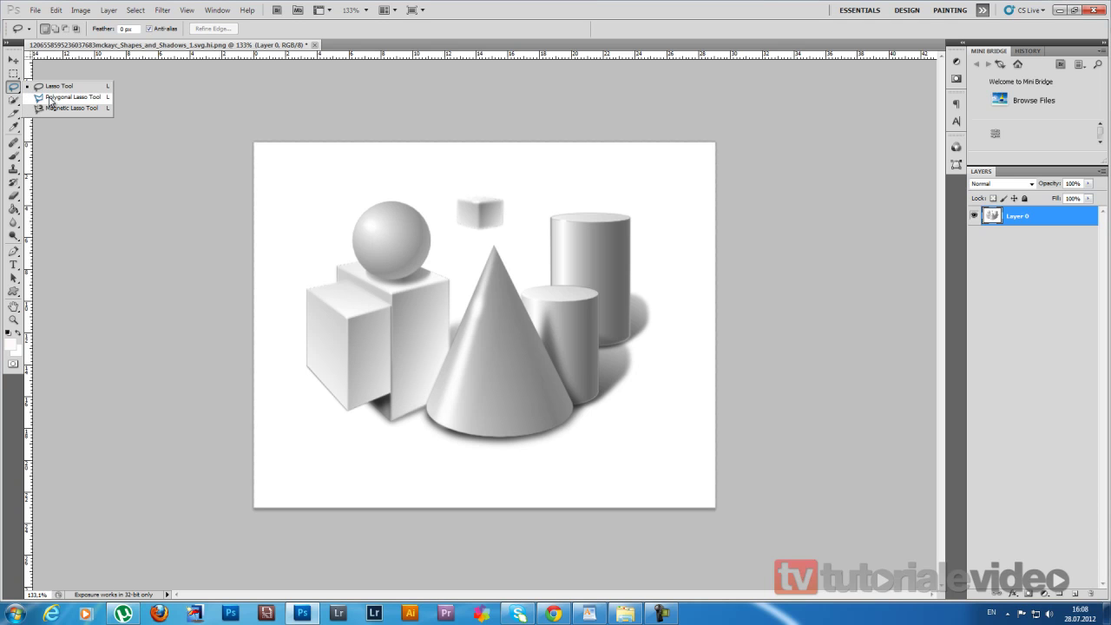
click(51, 97)
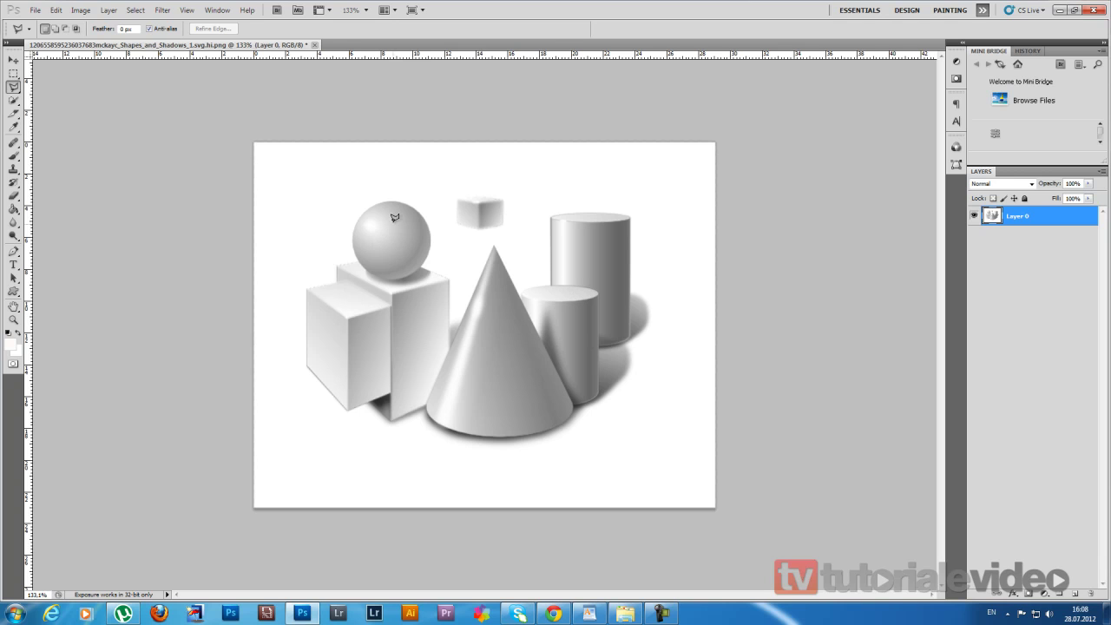
After a cancelled start, place polygon points along the box step and the sphere's left edge.
click(422, 407)
key(Escape)
click(306, 286)
click(337, 279)
click(338, 267)
click(357, 260)
click(354, 244)
Continue points down the sphere's right side and box, close the outline, then deselect.
click(424, 214)
click(431, 235)
click(423, 268)
click(450, 278)
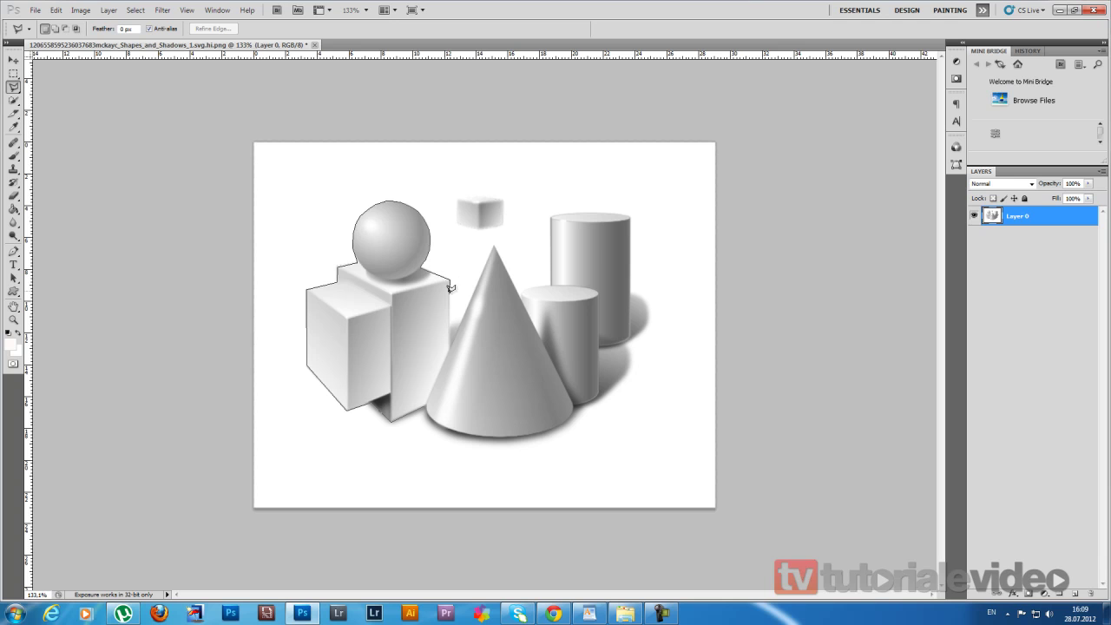
click(451, 344)
click(426, 403)
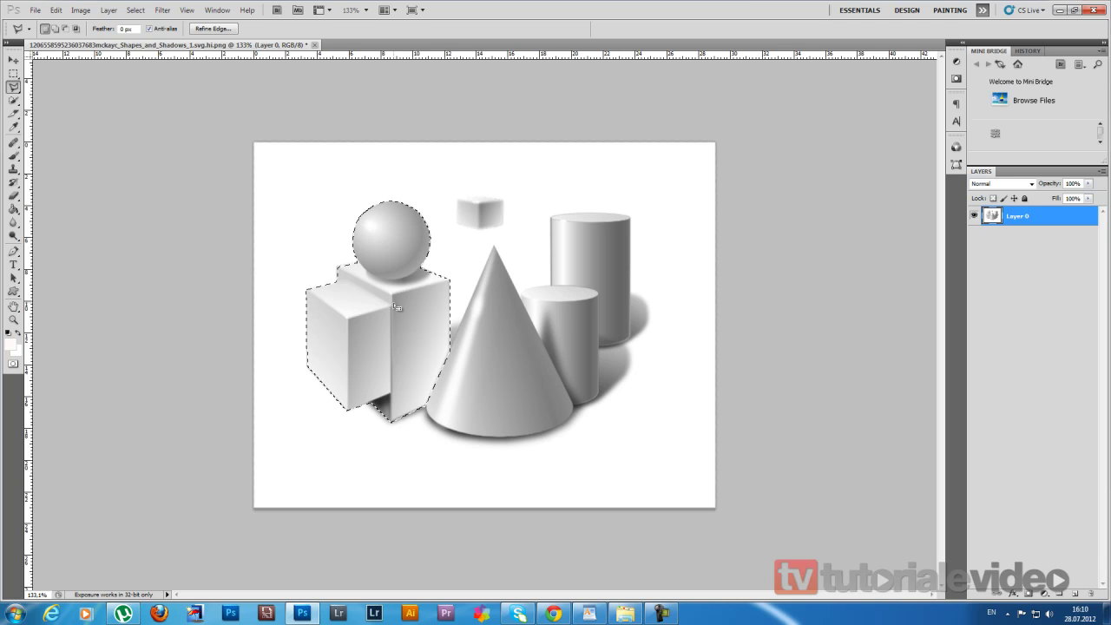
key(ctrl+d)
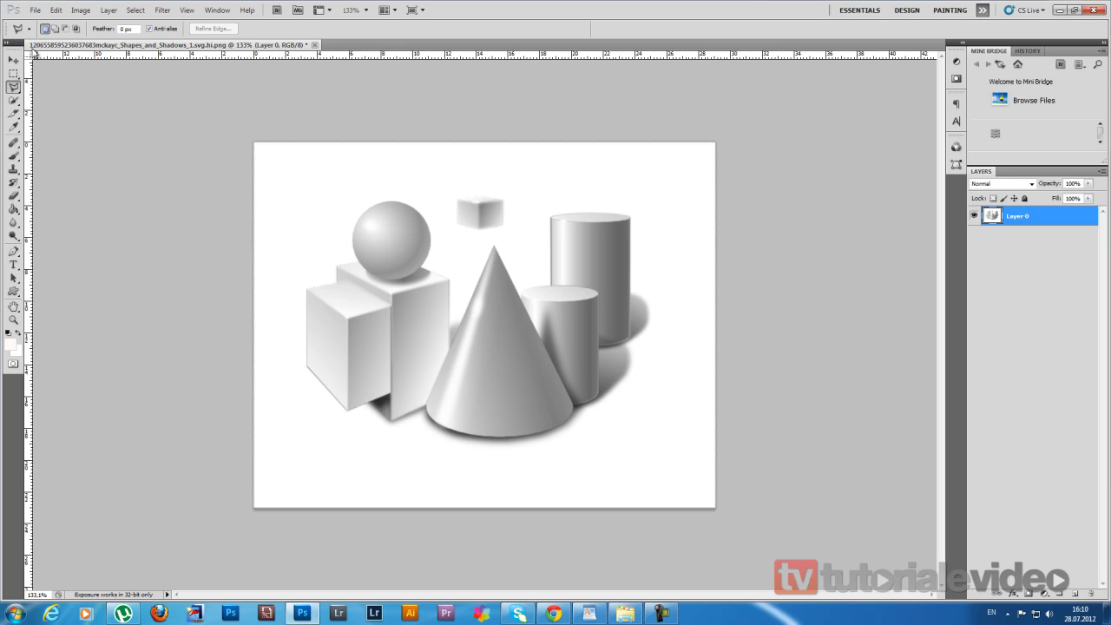
Switch to the Magnetic Lasso Tool (10 px width, 10% contrast, frequency 57).
right_click(22, 88)
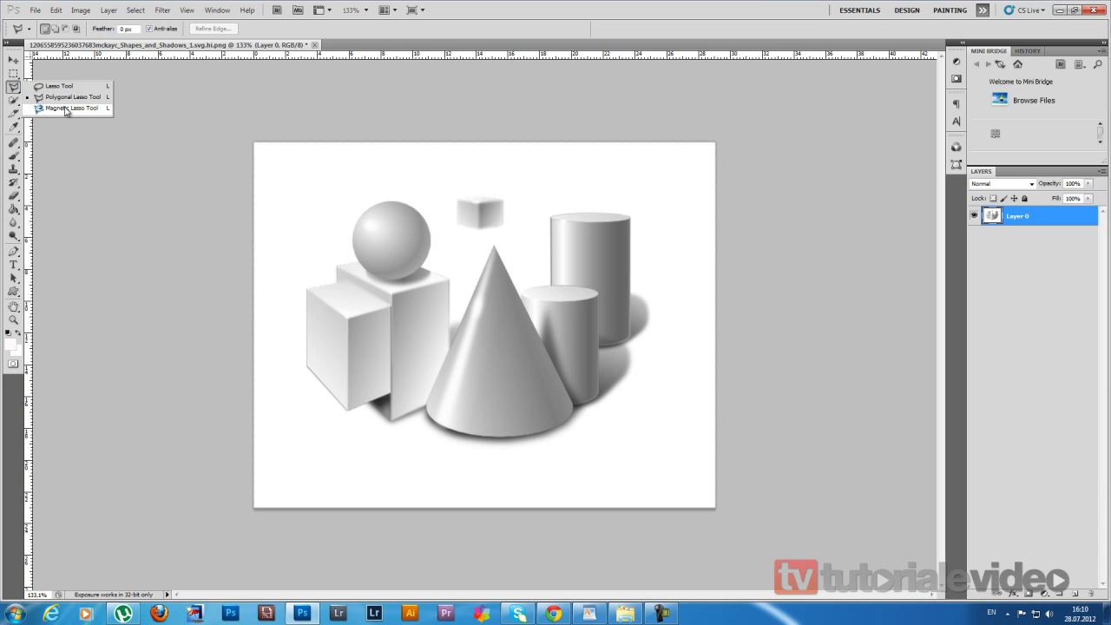
click(67, 108)
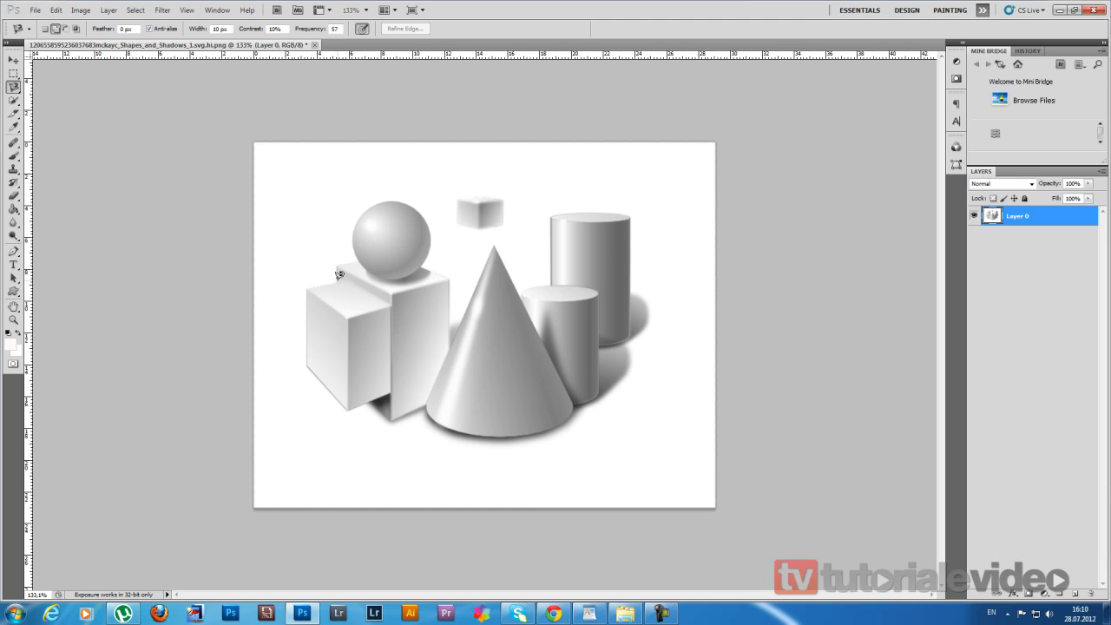
Trace a magnetic outline from the box-cone junction around the sphere and boxes, closing it.
click(426, 404)
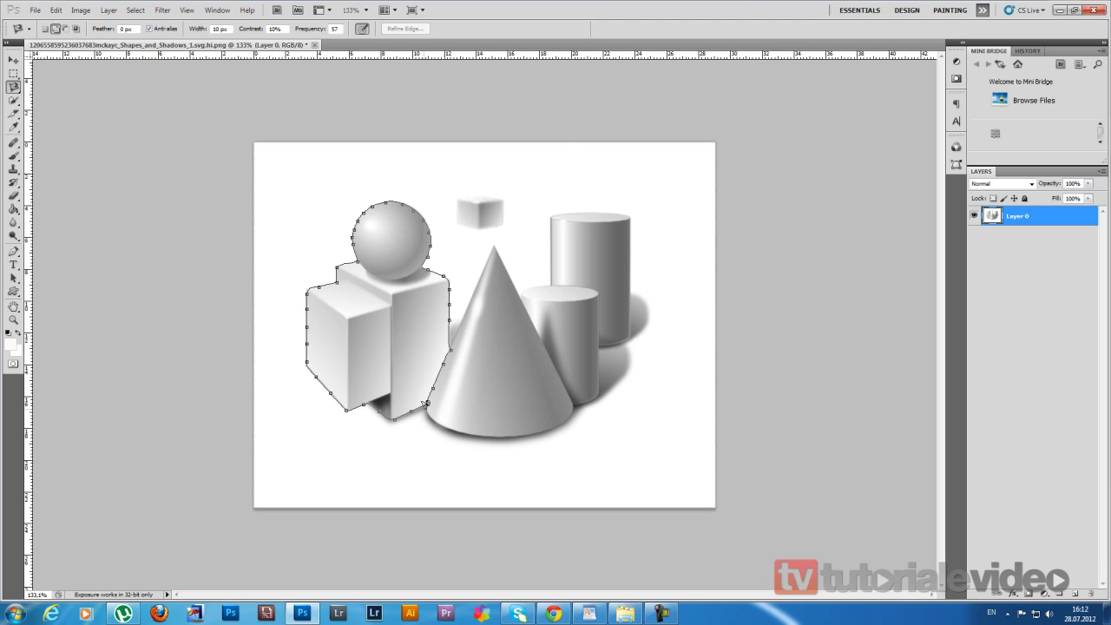
key(Return)
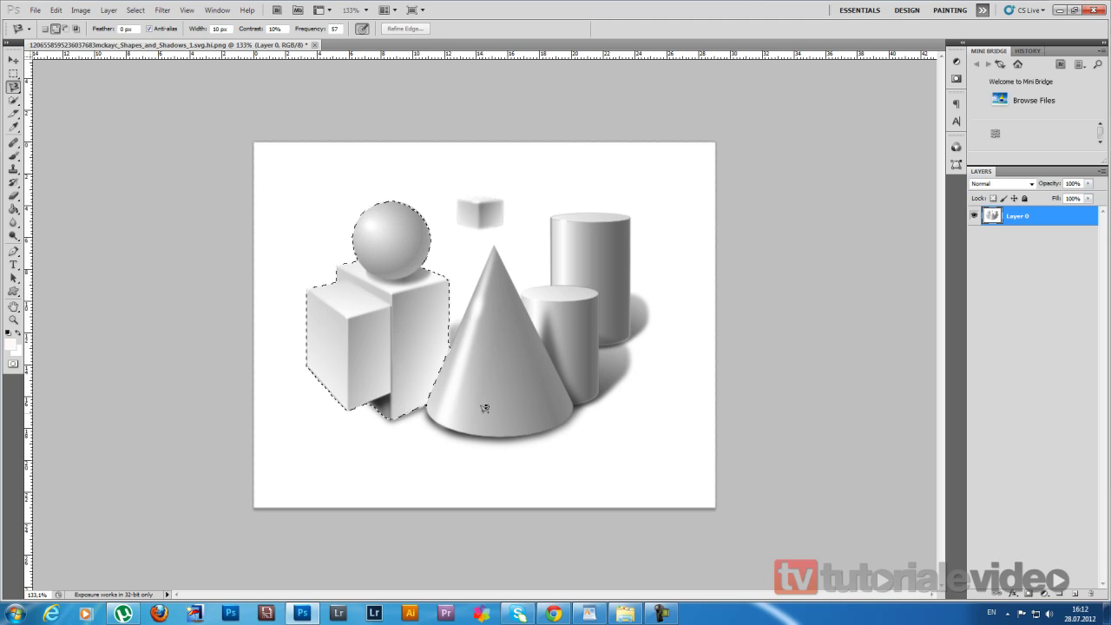